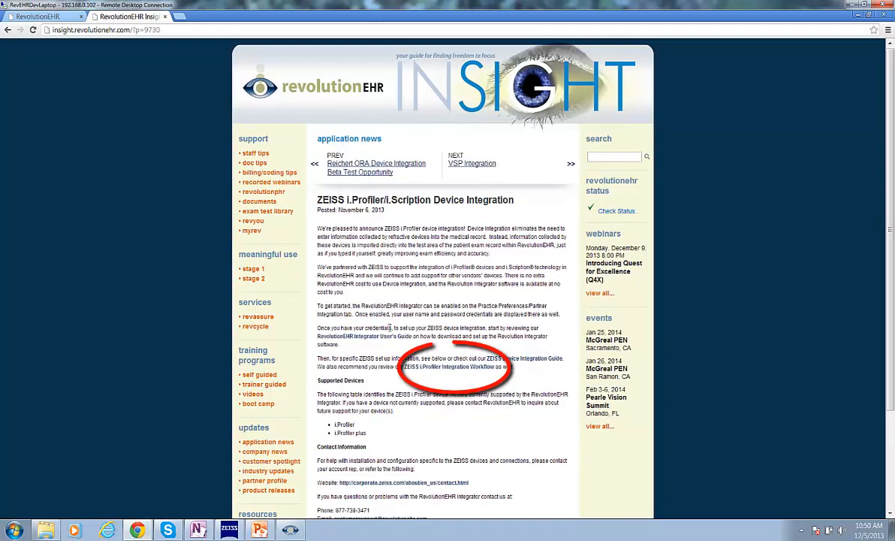
Step: Open the ZEISS i.Profiler Integration Workflow document and review its i.Scription workflow page
{"action": "left_click", "coordinate": [470, 369]}
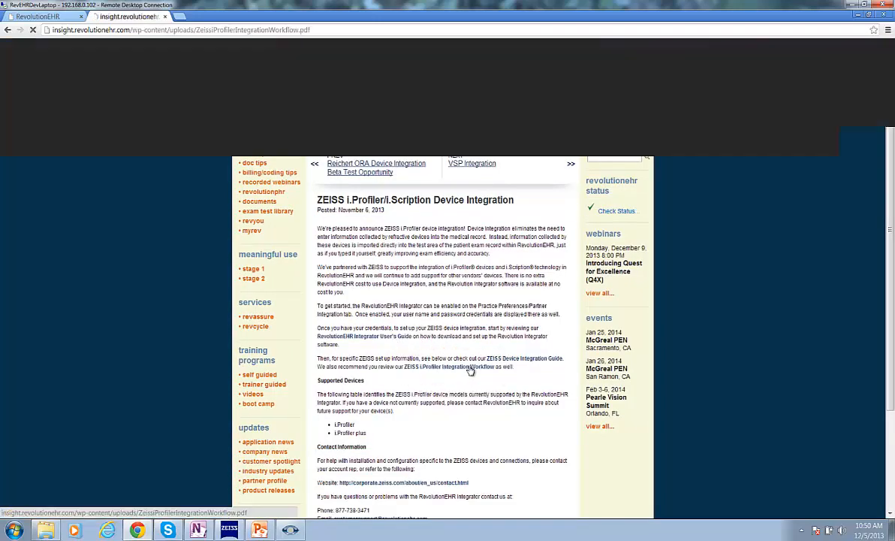
{"action": "scroll", "coordinate": [526, 398], "scroll_direction": "down", "scroll_amount": 1}
{"action": "scroll", "coordinate": [580, 432], "scroll_direction": "down", "scroll_amount": 5}
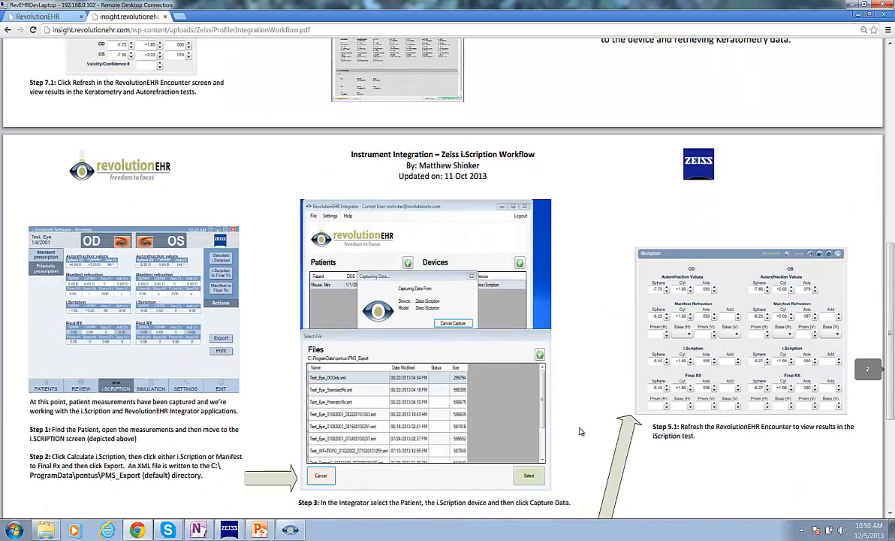
{"action": "scroll", "coordinate": [580, 431], "scroll_direction": "down", "scroll_amount": 2}
{"action": "scroll", "coordinate": [580, 431], "scroll_direction": "down", "scroll_amount": 1}
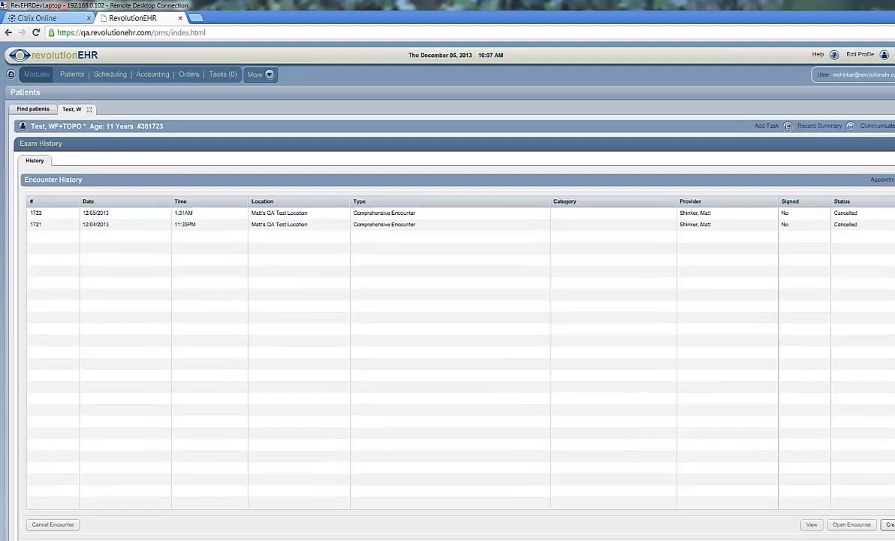
Step: Create a Comprehensive Encounter for the patient and open its Comp Visual Testing step
{"action": "left_click", "coordinate": [891, 524]}
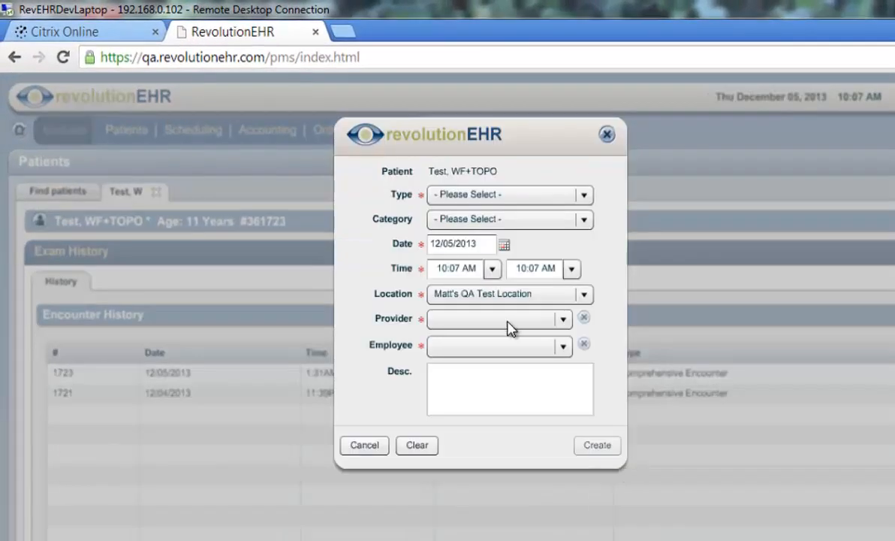
{"action": "left_click", "coordinate": [584, 195]}
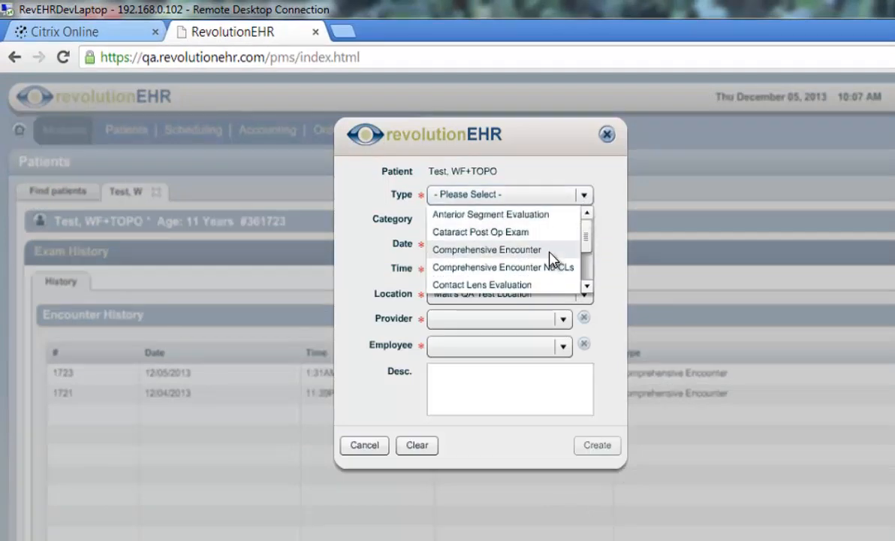
{"action": "left_click", "coordinate": [549, 252]}
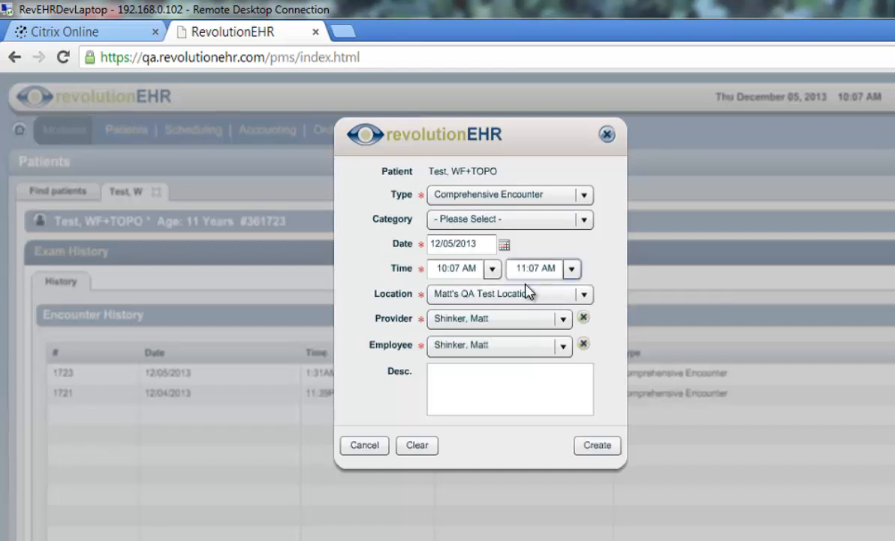
{"action": "left_click", "coordinate": [599, 445]}
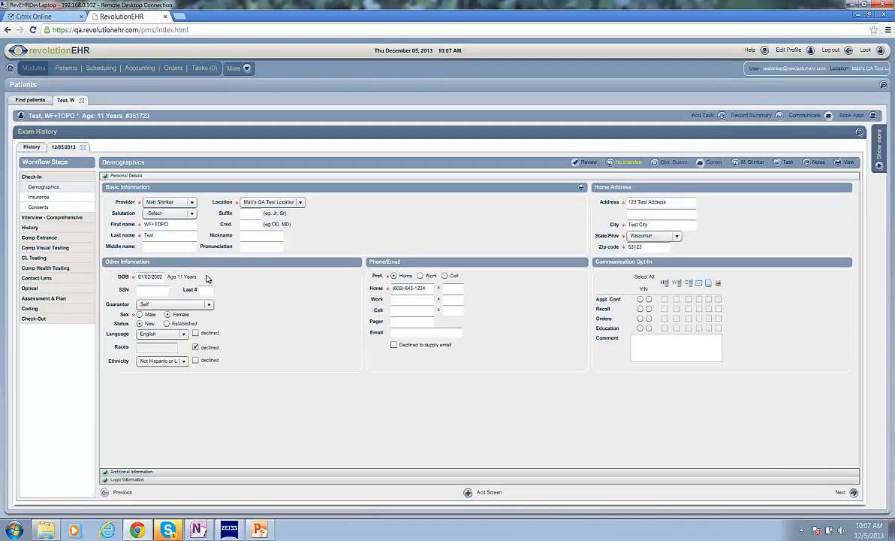
{"action": "left_click", "coordinate": [51, 249]}
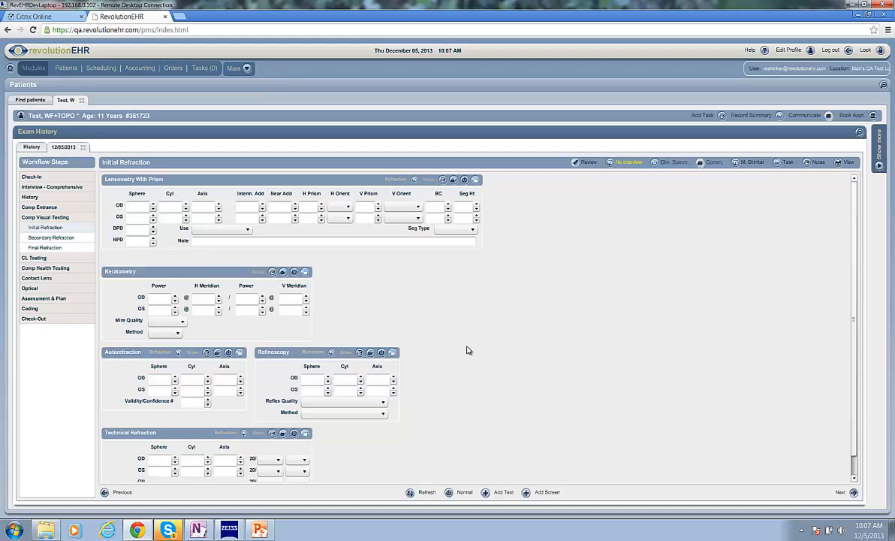
Step: Switch to the ZEISS i.Scription Software and load the matching patient's 2/13/2012 9:49 AM WF+TOPO measurement
{"action": "left_click", "coordinate": [231, 531]}
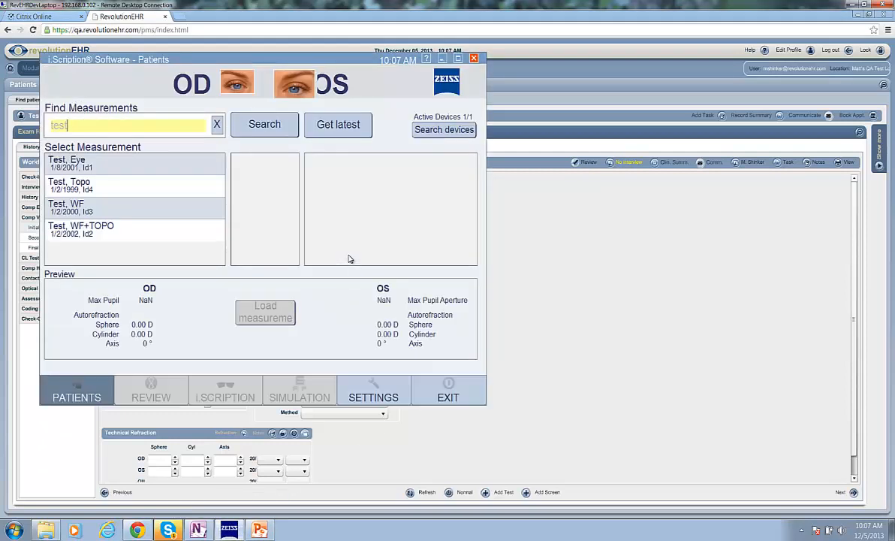
{"action": "left_click", "coordinate": [139, 227]}
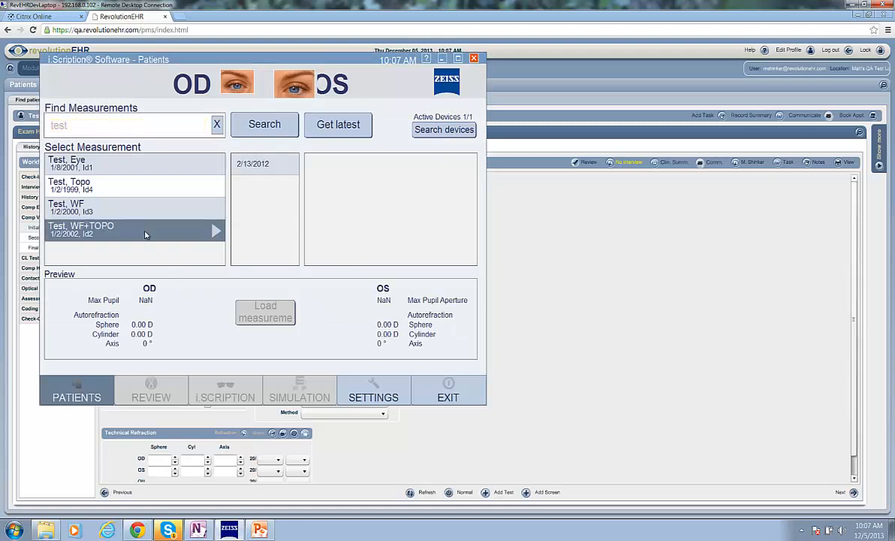
{"action": "left_click", "coordinate": [251, 160]}
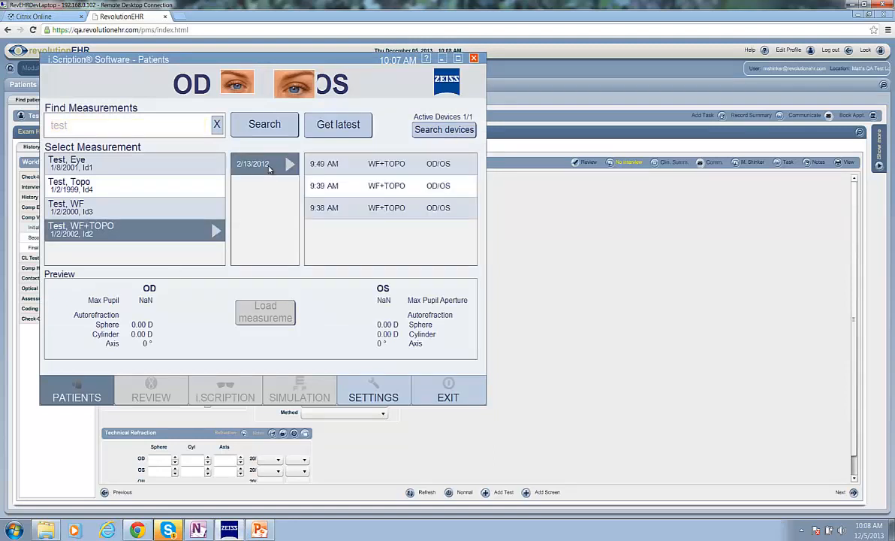
{"action": "left_click", "coordinate": [335, 163]}
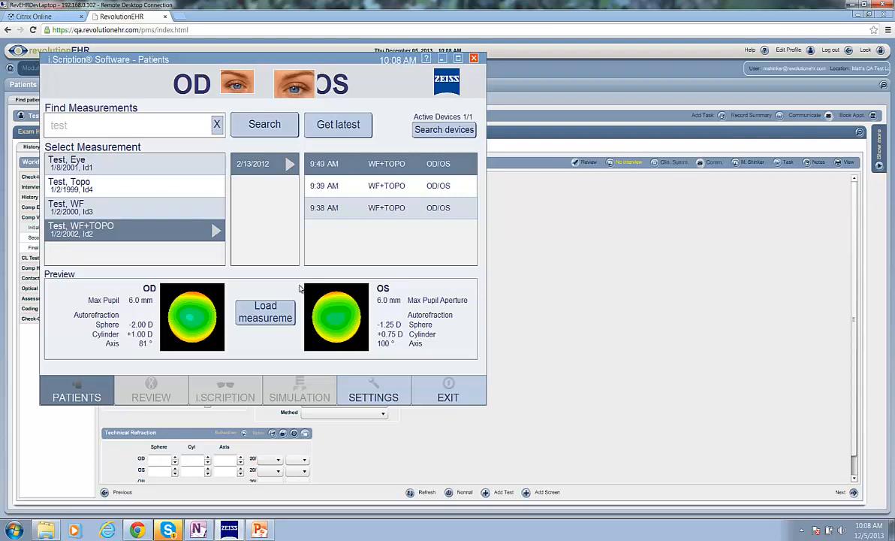
{"action": "left_click", "coordinate": [267, 310]}
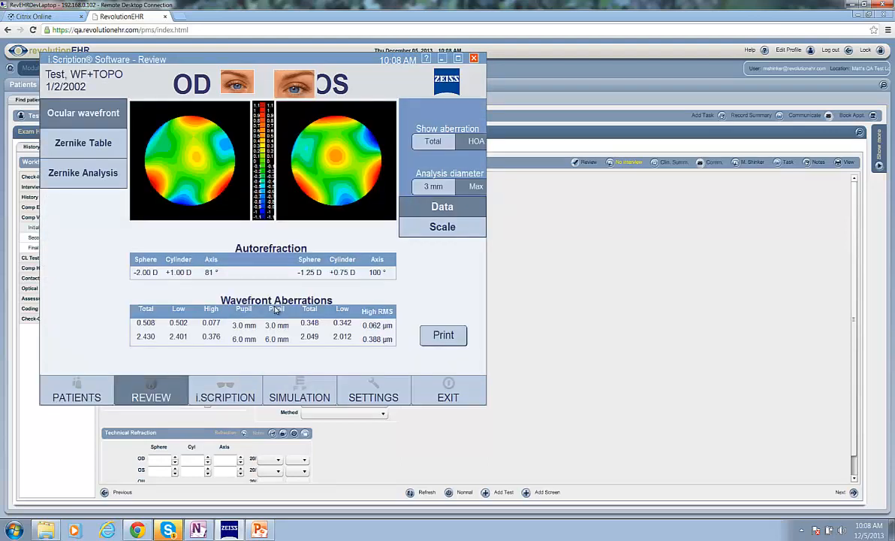
Step: Enter the OD manifest refraction for the i.Scription: sphere -2.25, cylinder +1.00, axis 75, add +1.00
{"action": "left_click", "coordinate": [230, 385]}
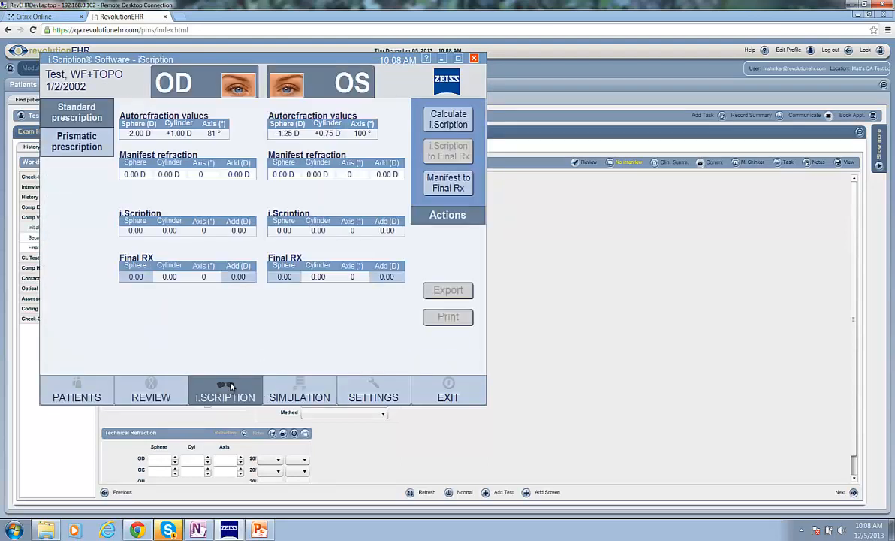
{"action": "left_click", "coordinate": [128, 174]}
{"action": "type", "text": "-2.25"}
{"action": "key", "text": "Tab"}
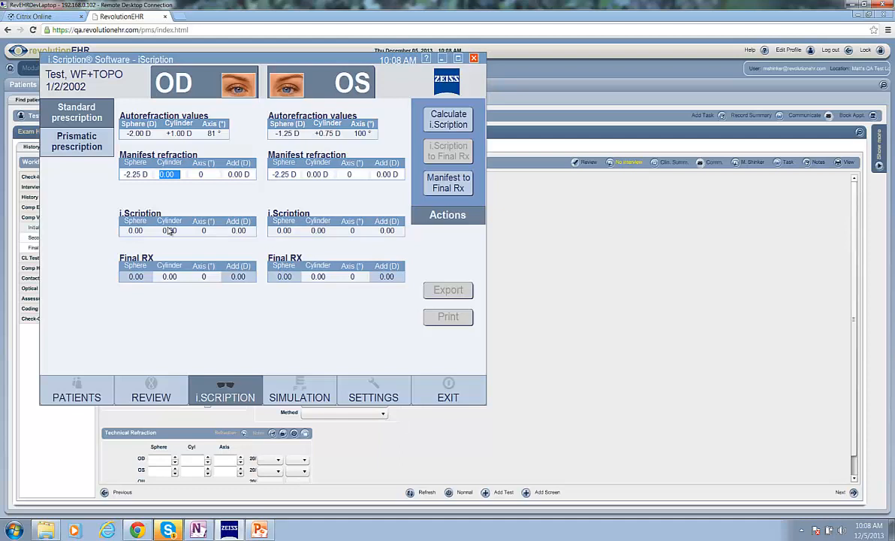
{"action": "type", "text": "1"}
{"action": "key", "text": "Tab"}
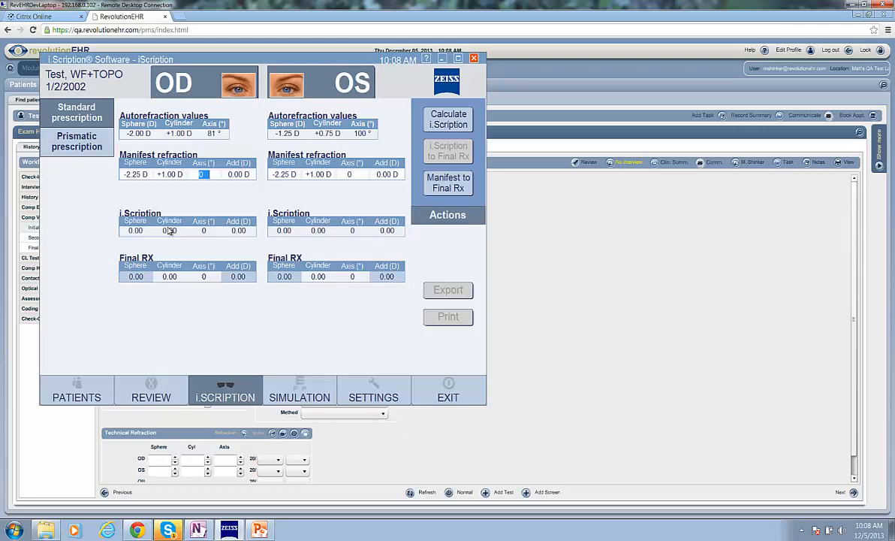
{"action": "type", "text": "75"}
{"action": "key", "text": "Tab"}
{"action": "type", "text": "1"}
{"action": "key", "text": "Tab"}
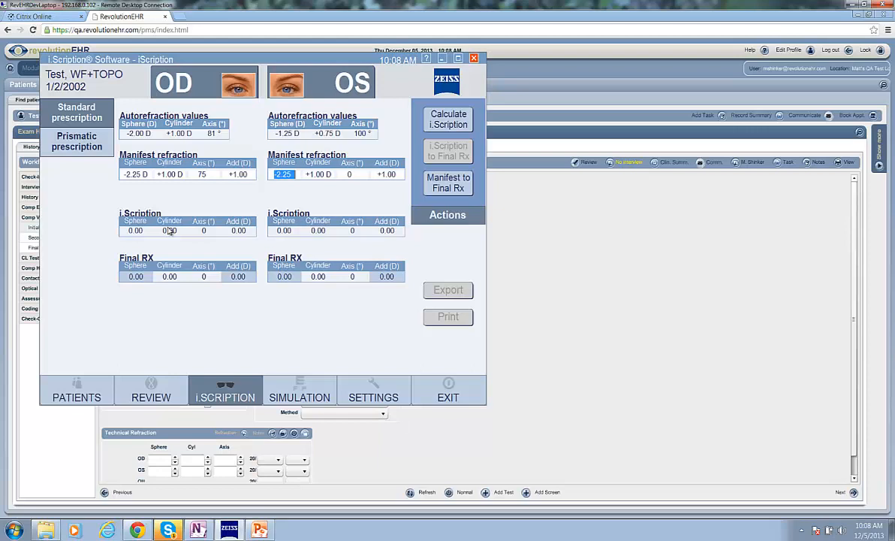
Step: Adjust the OS manifest refraction to sphere -1.50, axis 102 and add +1.50, keeping the cylinder
{"action": "key", "text": "Left"}
{"action": "key", "text": "Left"}
{"action": "key", "text": "Left"}
{"action": "key", "text": "Left"}
{"action": "key", "text": "Left"}
{"action": "key", "text": "Delete"}
{"action": "type", "text": "1"}
{"action": "key", "text": "Delete"}
{"action": "key", "text": "Tab"}
{"action": "key", "text": "Tab"}
{"action": "type", "text": "102"}
{"action": "key", "text": "Tab"}
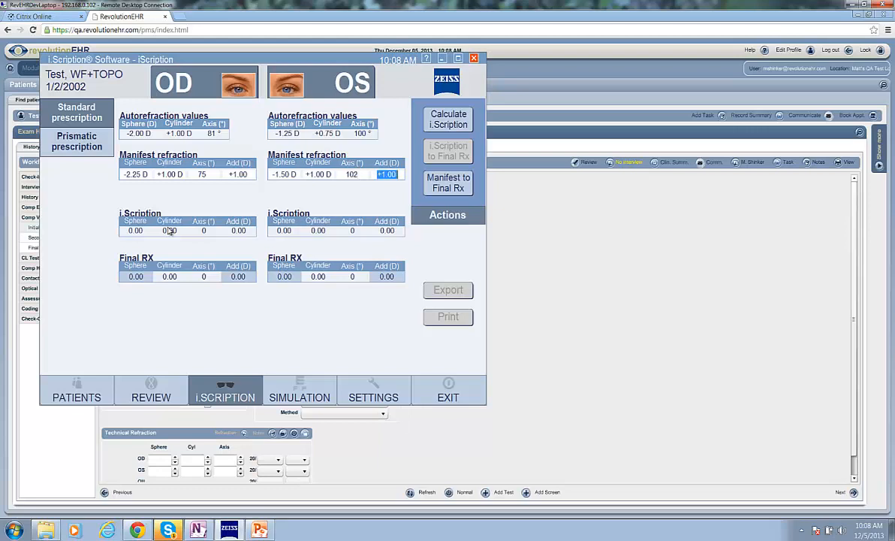
{"action": "type", "text": "+1.50"}
Step: Calculate the i.Scription values and export them as the Final Rx
{"action": "left_click", "coordinate": [444, 119]}
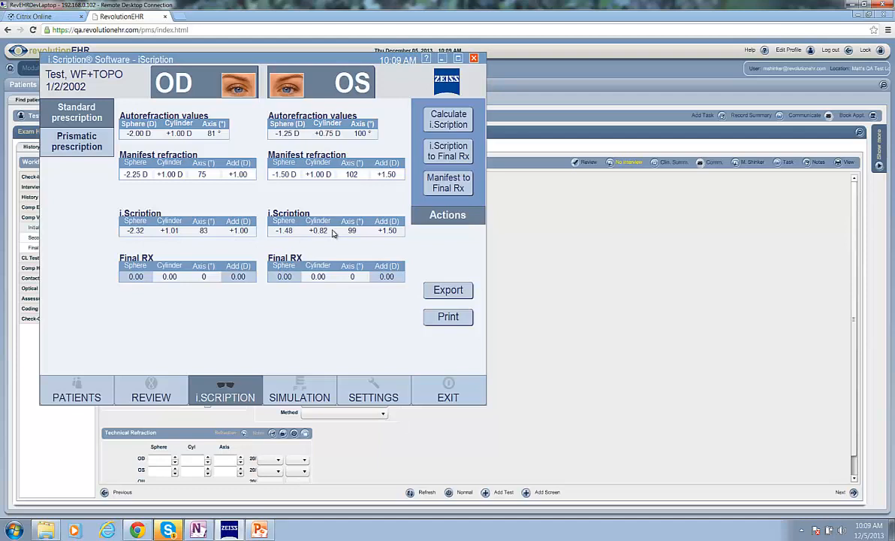
{"action": "left_click", "coordinate": [452, 157]}
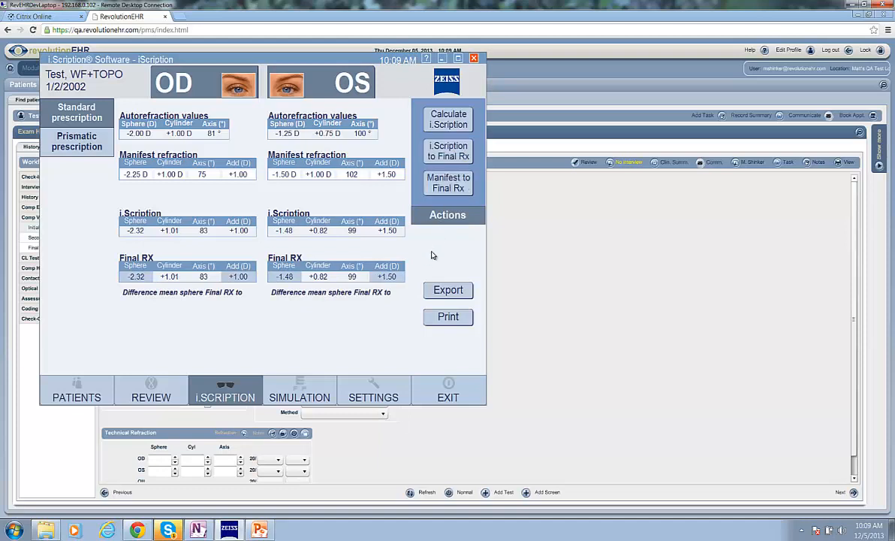
{"action": "left_click", "coordinate": [445, 292]}
Step: Launch the RevolutionEHR Integrator and log in with the account's e-mail username and password
{"action": "left_click", "coordinate": [14, 531]}
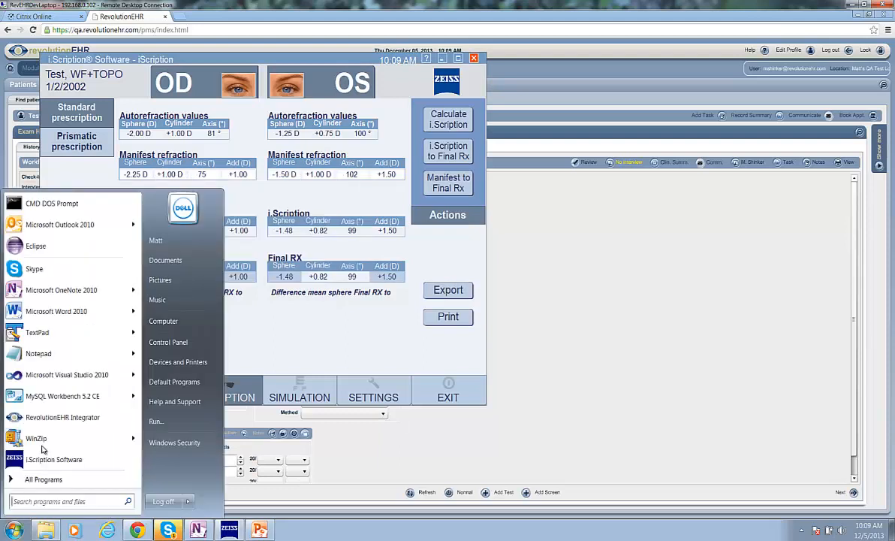
{"action": "left_click", "coordinate": [50, 417]}
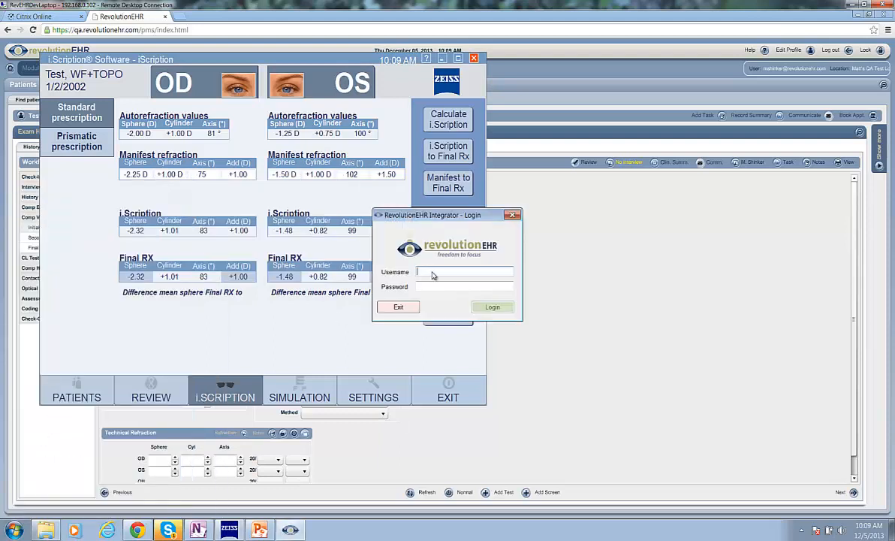
{"action": "key", "text": "Tab"}
{"action": "type", "text": "****"}
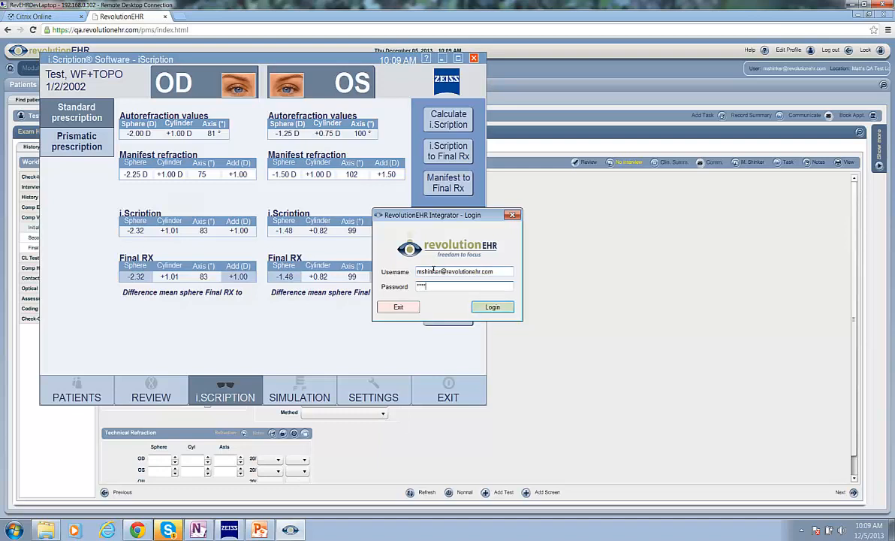
{"action": "type", "text": "****"}
{"action": "left_click", "coordinate": [488, 306]}
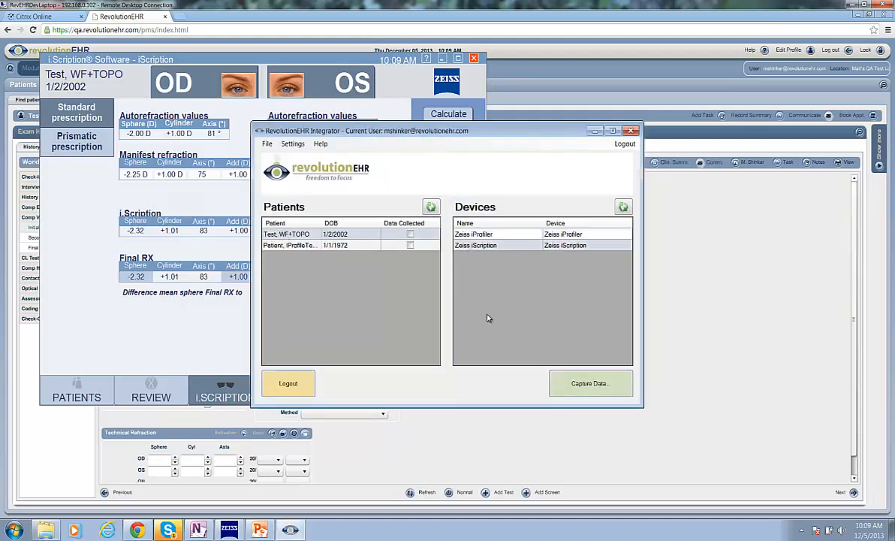
Step: Capture the patient's Zeiss iScription data from the export file dated 12/05/2013 10:09 AM and try to send it to RevolutionEHR
{"action": "left_click", "coordinate": [604, 390]}
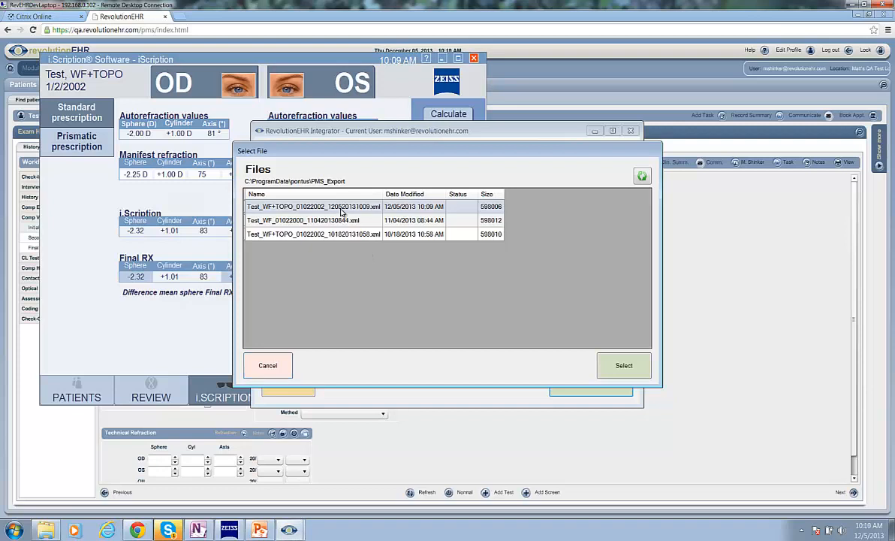
{"action": "left_click", "coordinate": [622, 364]}
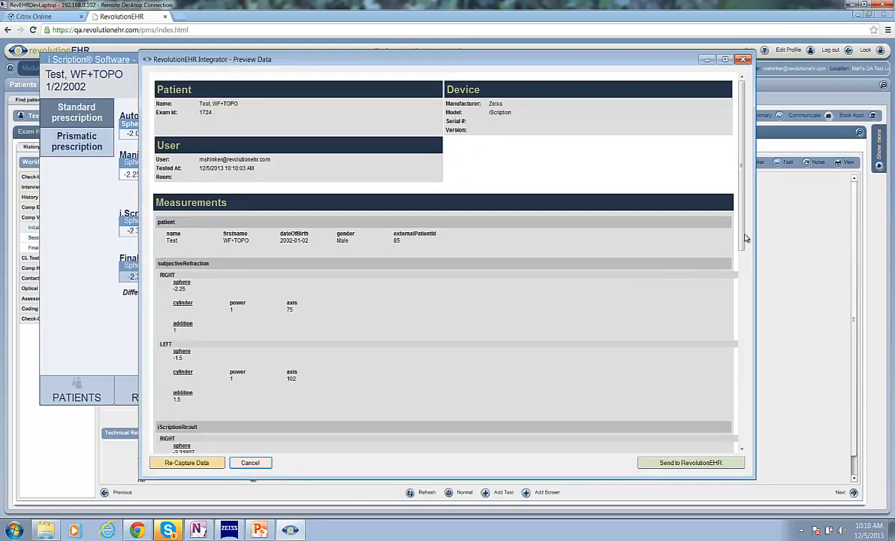
{"action": "mouse_move", "coordinate": [743, 239]}
{"action": "left_mouse_down"}
{"action": "mouse_move", "coordinate": [747, 299]}
{"action": "mouse_move", "coordinate": [716, 429]}
{"action": "mouse_move", "coordinate": [734, 361]}
{"action": "mouse_move", "coordinate": [736, 252]}
{"action": "left_mouse_up"}
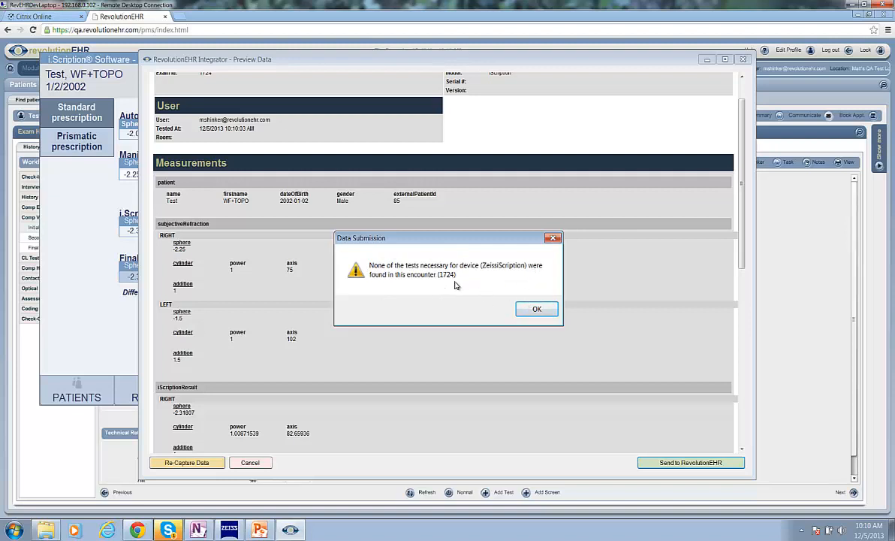
Step: Switch to the RevolutionEHR exam and add the iScription test from the Refractive category to the Initial Refraction screen
{"action": "left_click", "coordinate": [59, 467]}
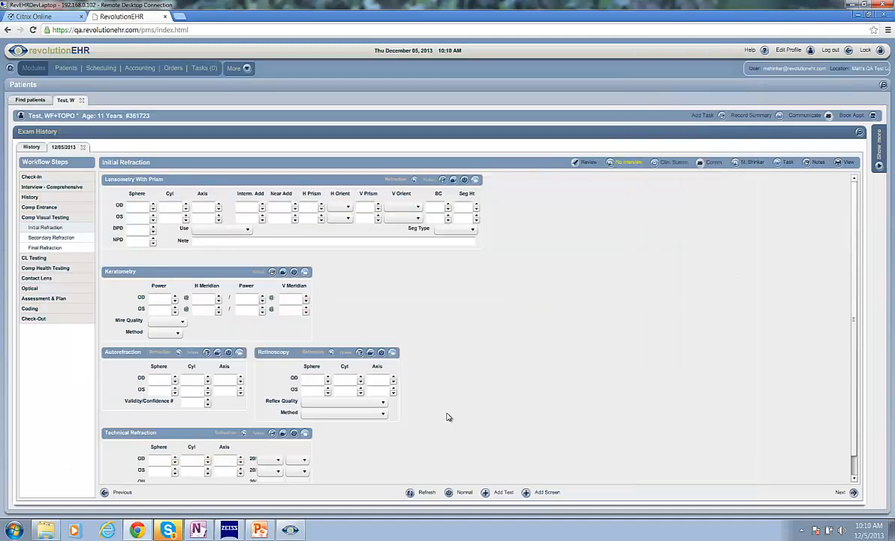
{"action": "left_click", "coordinate": [503, 492]}
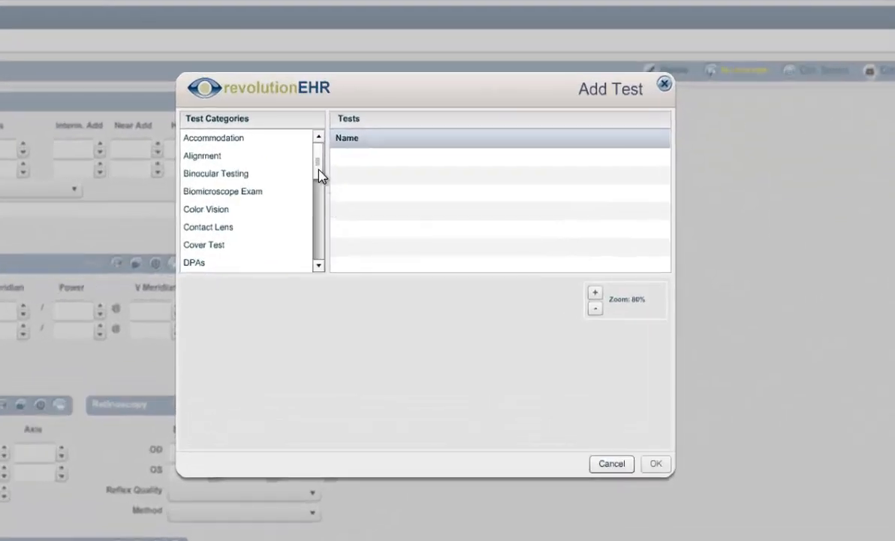
{"action": "scroll", "coordinate": [373, 236], "scroll_direction": "down", "scroll_amount": 1}
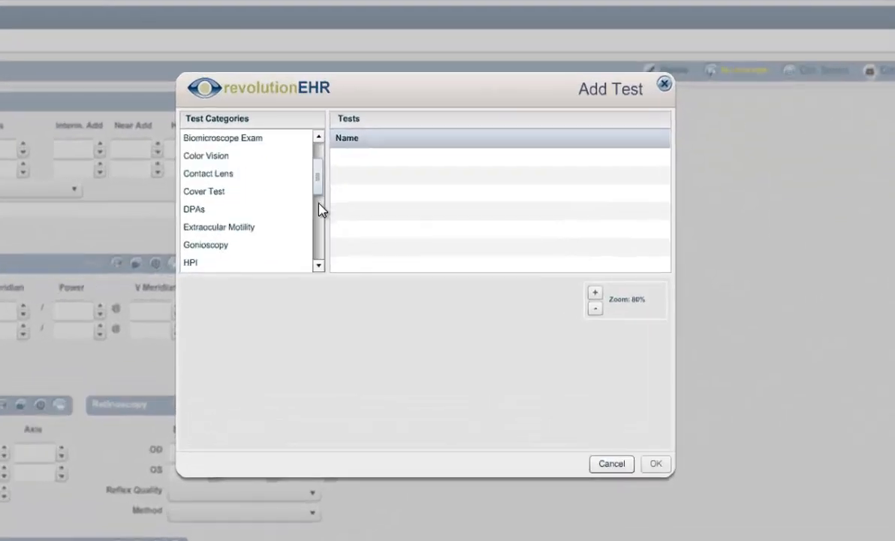
{"action": "scroll", "coordinate": [319, 211], "scroll_direction": "down", "scroll_amount": 2}
{"action": "scroll", "coordinate": [321, 219], "scroll_direction": "down", "scroll_amount": 1}
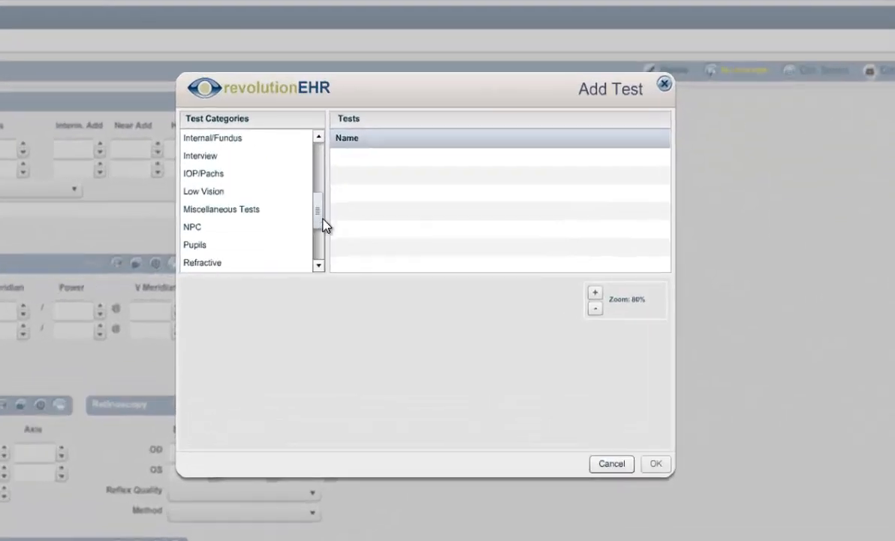
{"action": "scroll", "coordinate": [320, 229], "scroll_direction": "down", "scroll_amount": 2}
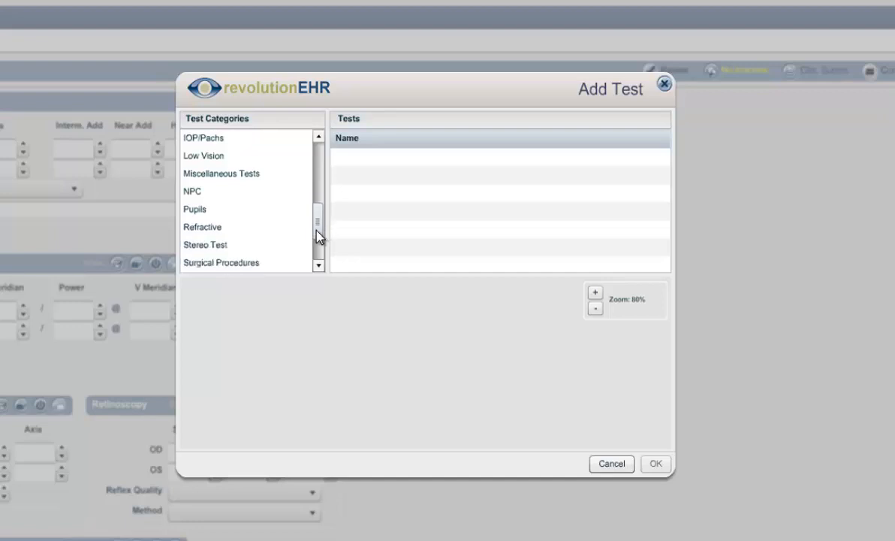
{"action": "left_click", "coordinate": [208, 228]}
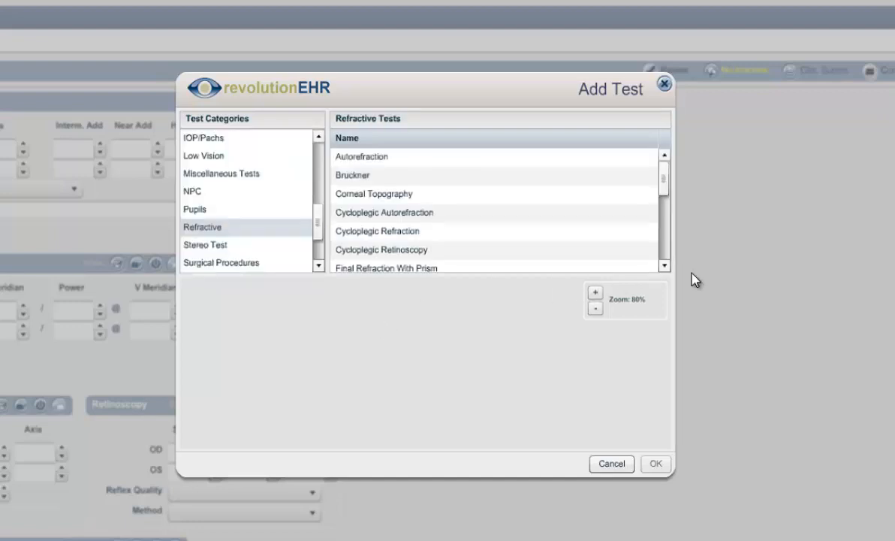
{"action": "left_click", "coordinate": [664, 266]}
{"action": "left_click", "coordinate": [664, 266]}
{"action": "left_click", "coordinate": [664, 266]}
{"action": "left_click", "coordinate": [664, 266]}
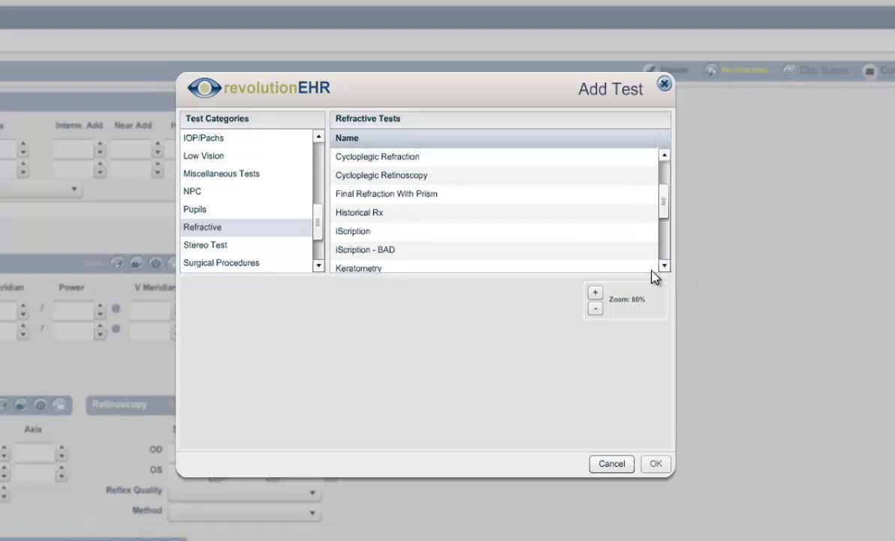
{"action": "left_click", "coordinate": [358, 232]}
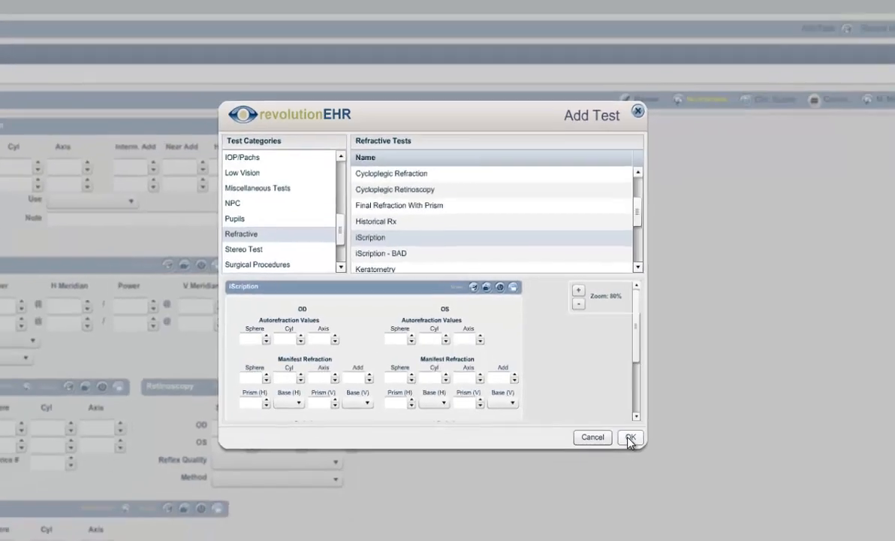
{"action": "left_click", "coordinate": [655, 464]}
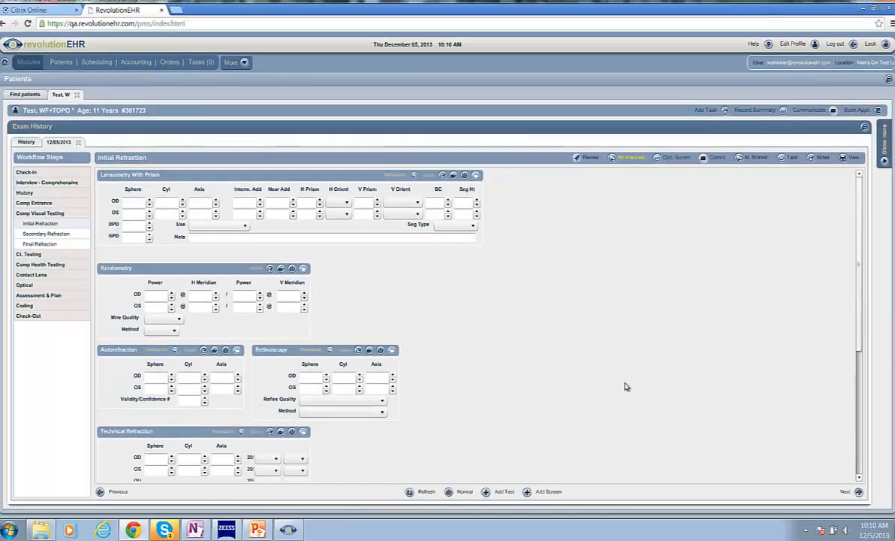
{"action": "scroll", "coordinate": [863, 468], "scroll_direction": "down", "scroll_amount": 3}
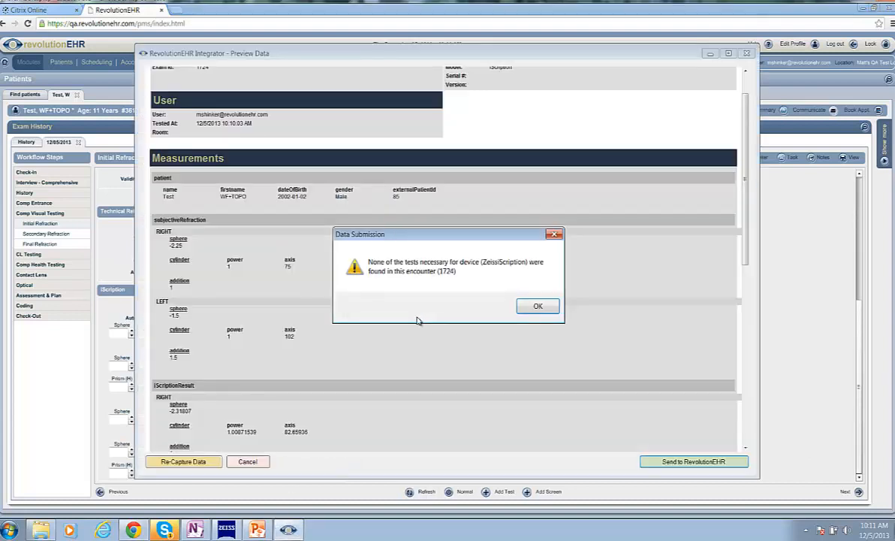
Step: Resend the captured iScription data from the Integrator to RevolutionEHR and refresh the exam's Initial Refraction screen
{"action": "left_click", "coordinate": [537, 306]}
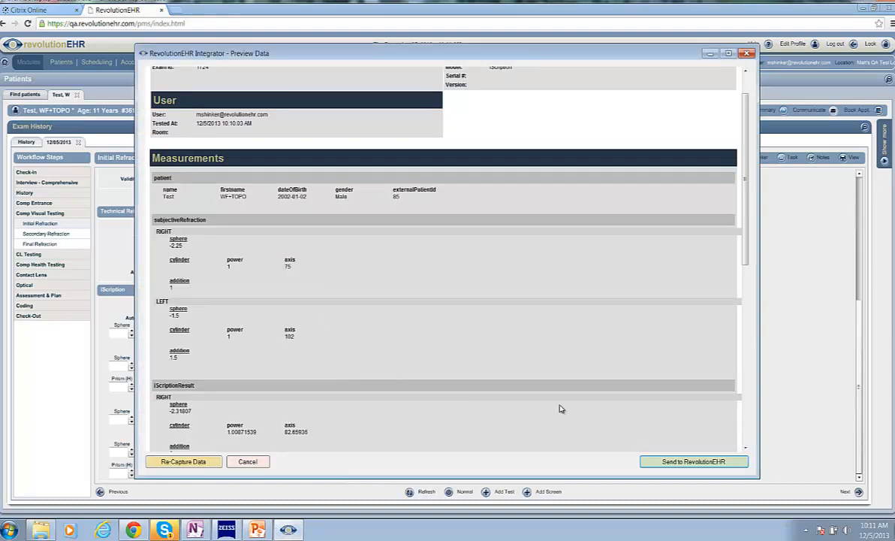
{"action": "left_click", "coordinate": [708, 465]}
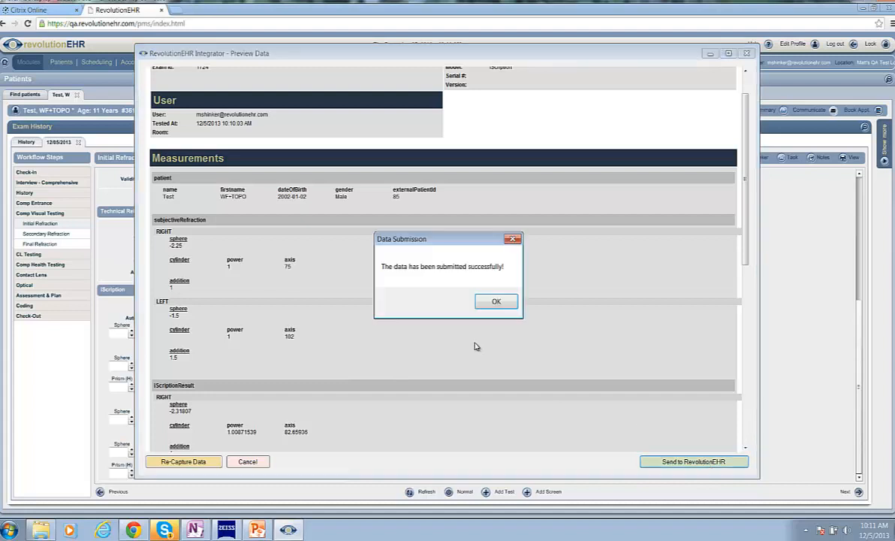
{"action": "left_click", "coordinate": [496, 302]}
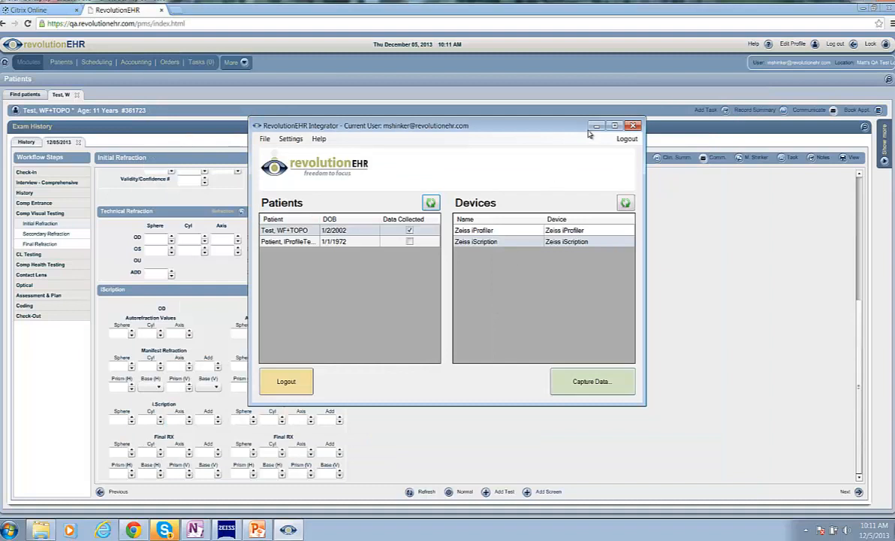
{"action": "left_click", "coordinate": [597, 130]}
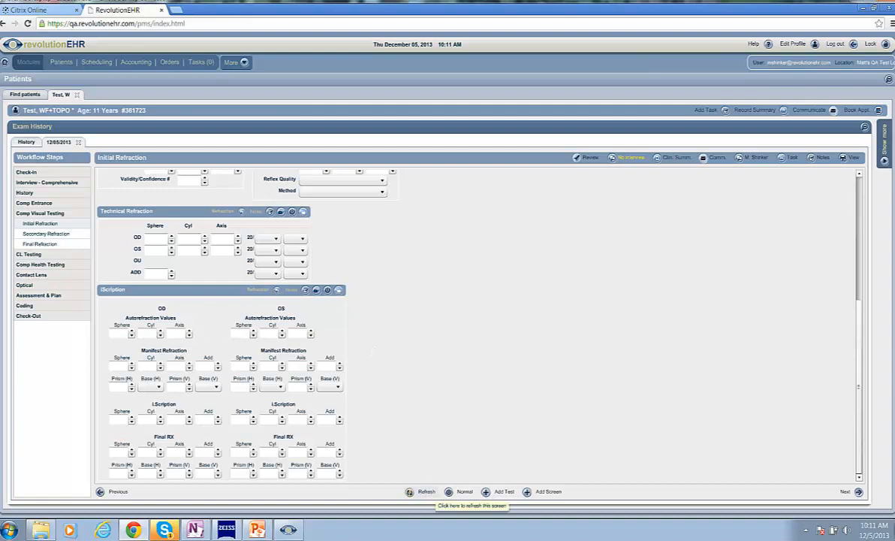
{"action": "left_click", "coordinate": [426, 492]}
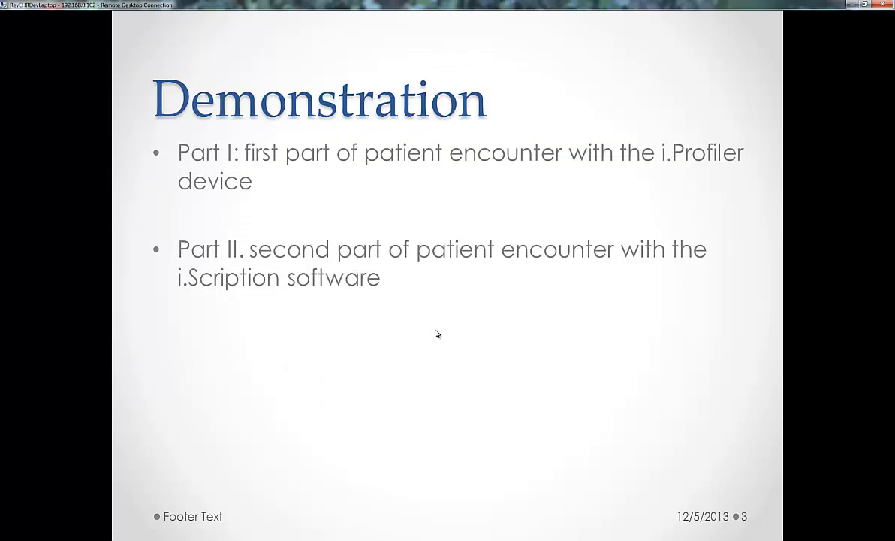
{"action": "left_click", "coordinate": [436, 331]}
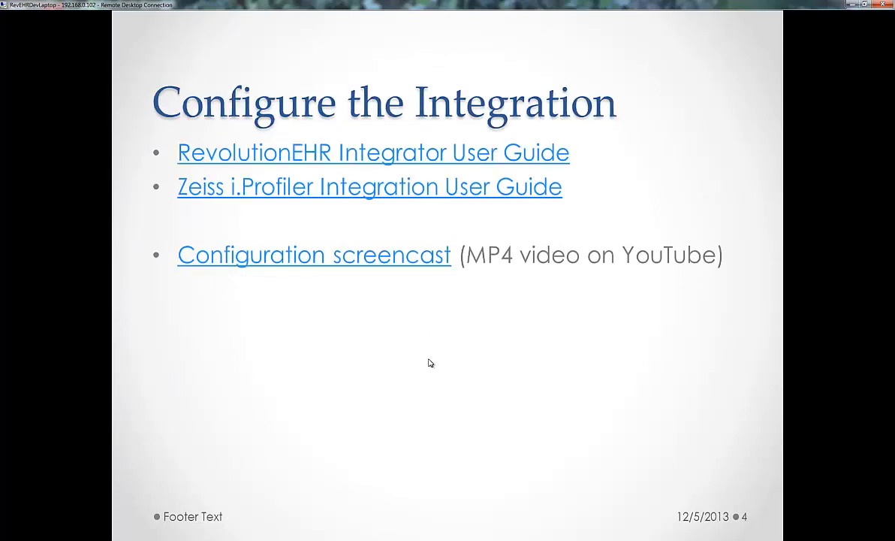